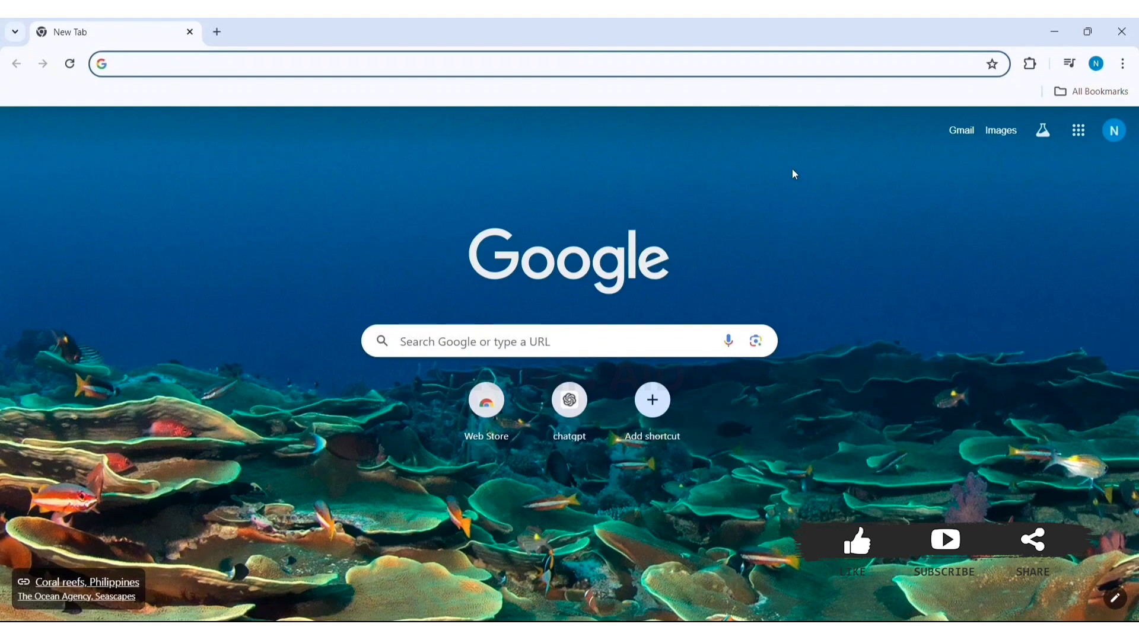
click(474, 73)
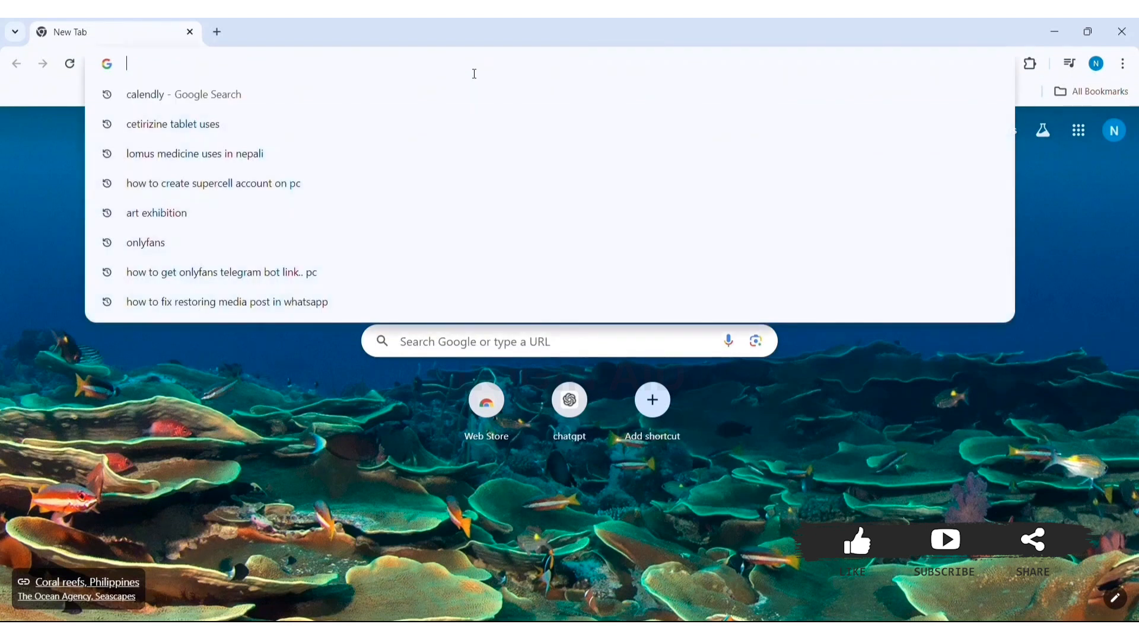
text(www.calendly.com)
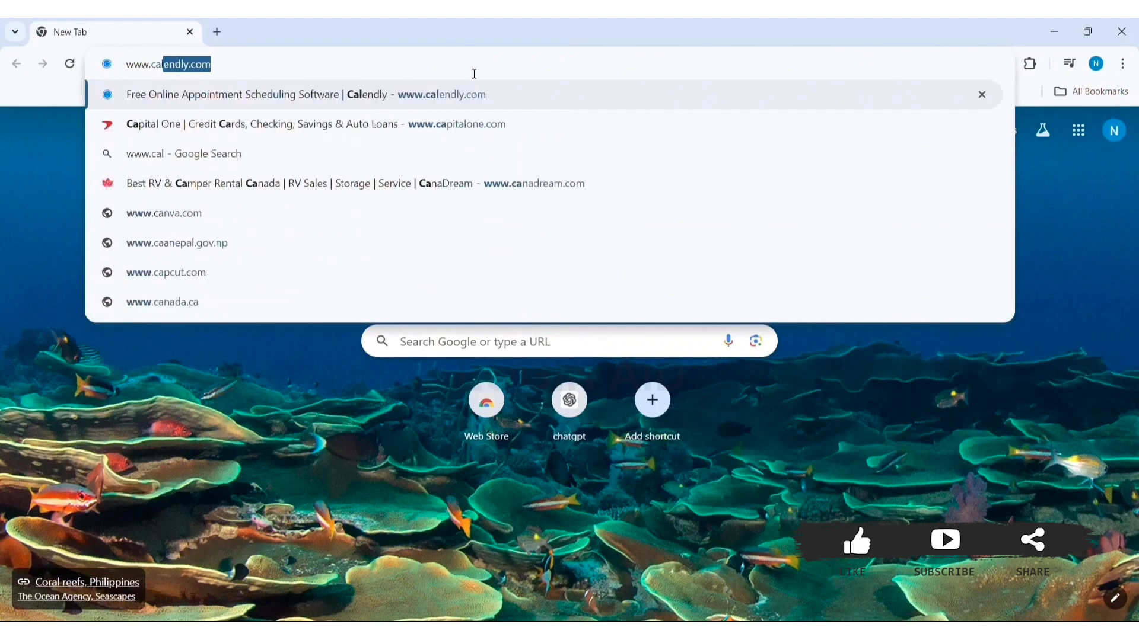
key(Right)
key(Return)
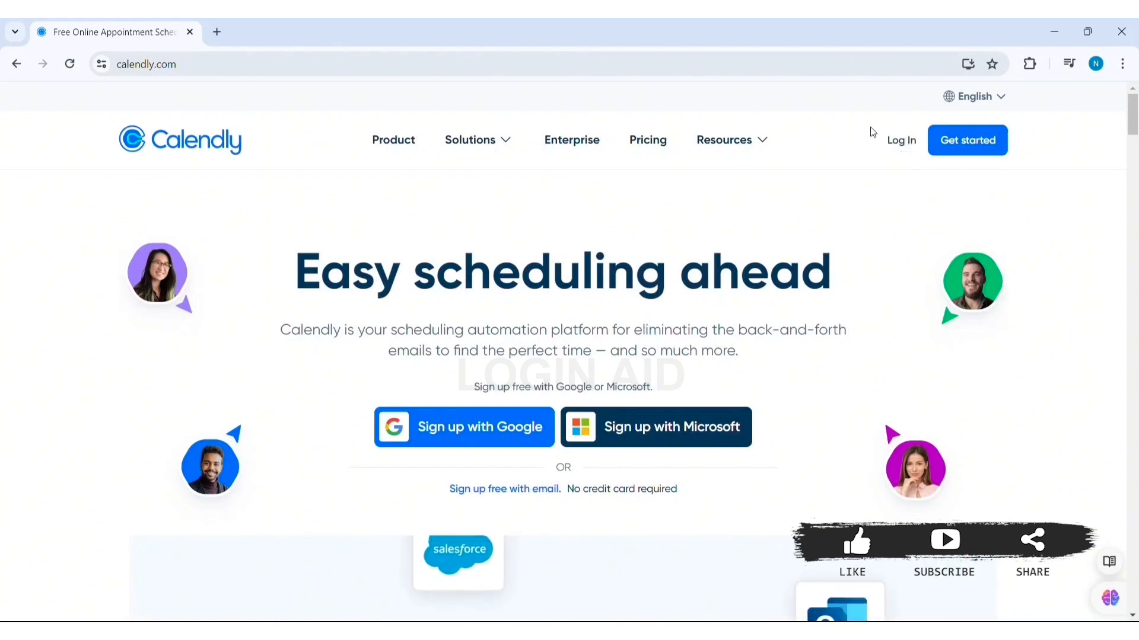
Log in to Calendly with the saved account e-mail and the account password
click(899, 142)
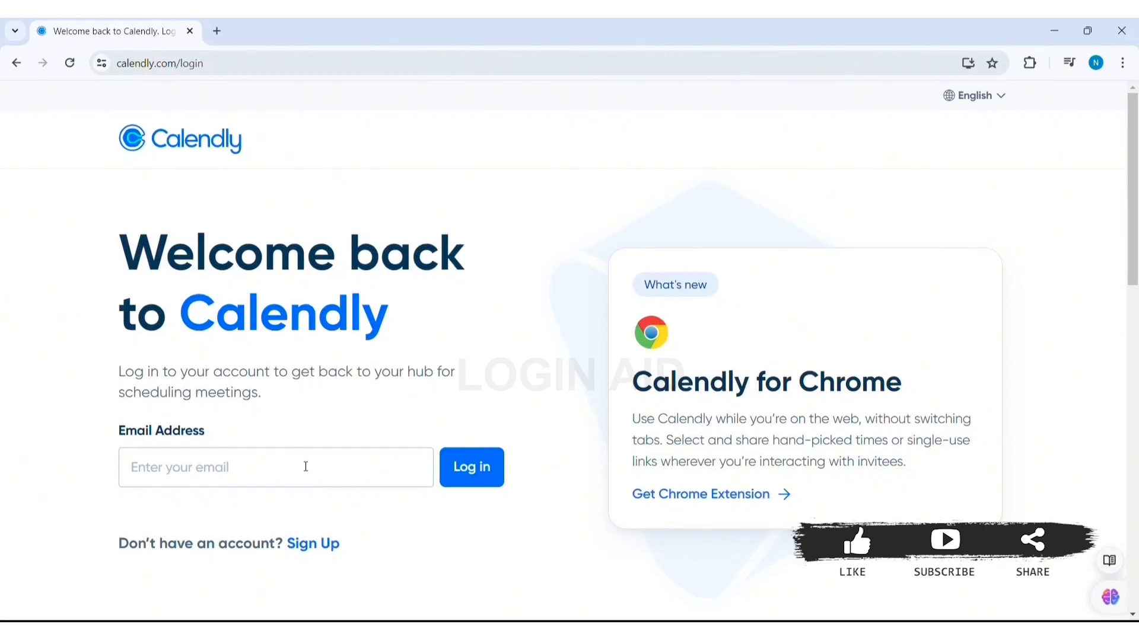
click(269, 473)
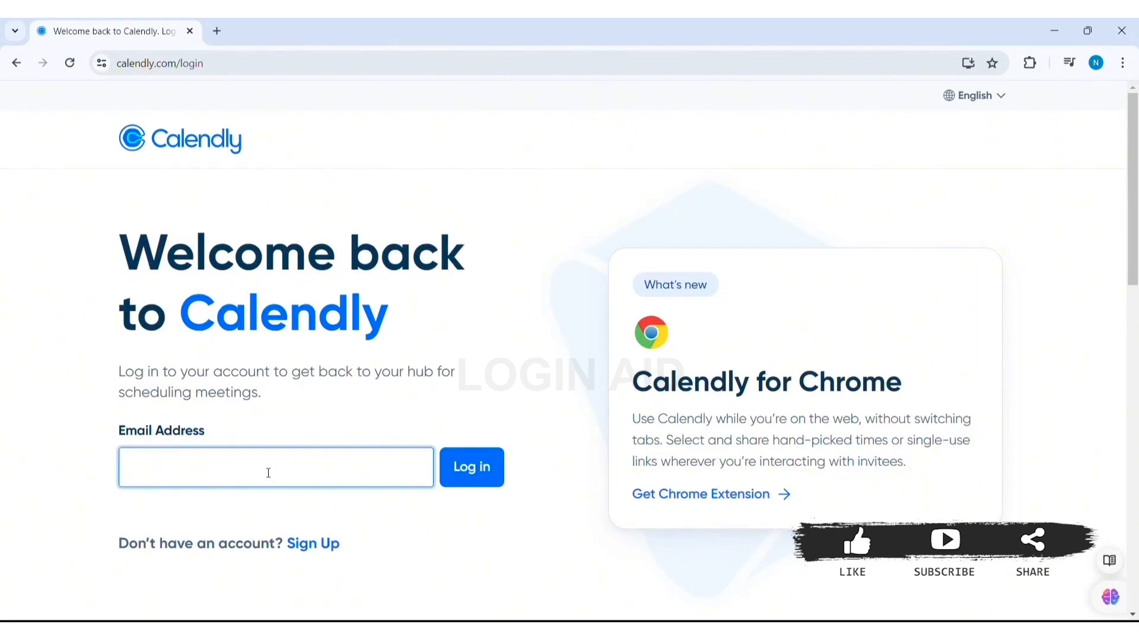
text(hann)
click(255, 511)
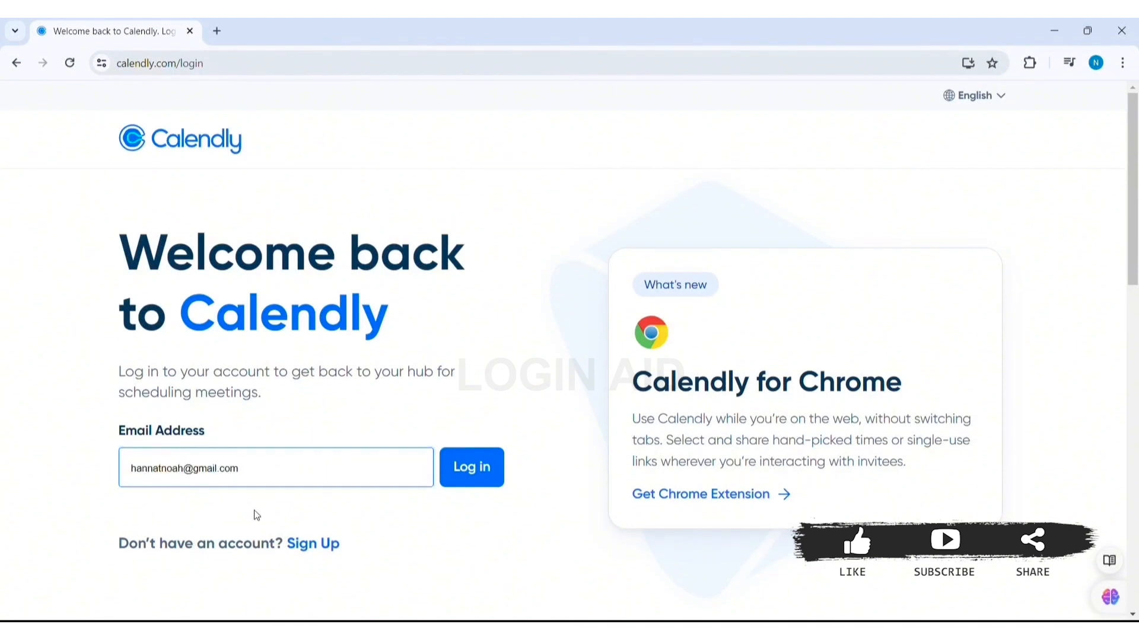
click(487, 456)
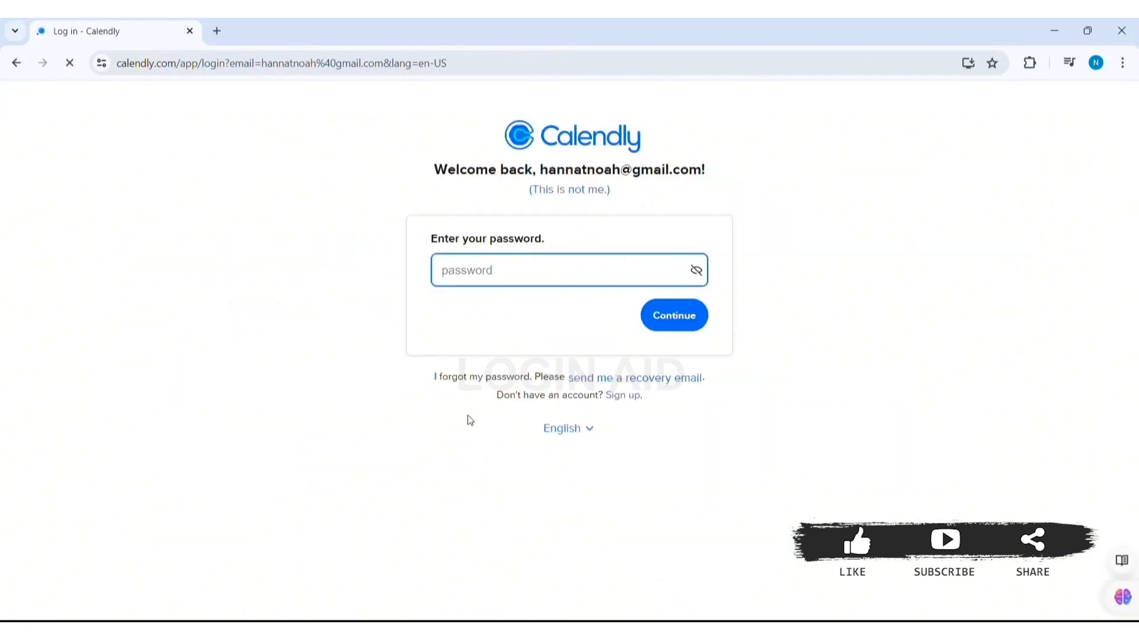
text(•)
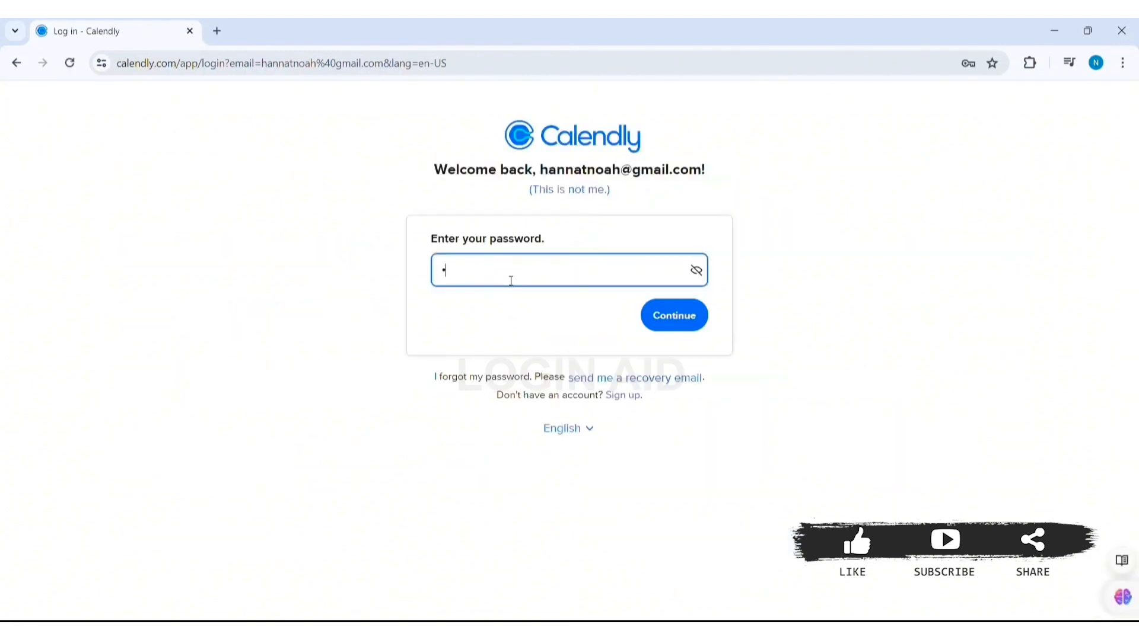
text(••••••••)
click(679, 315)
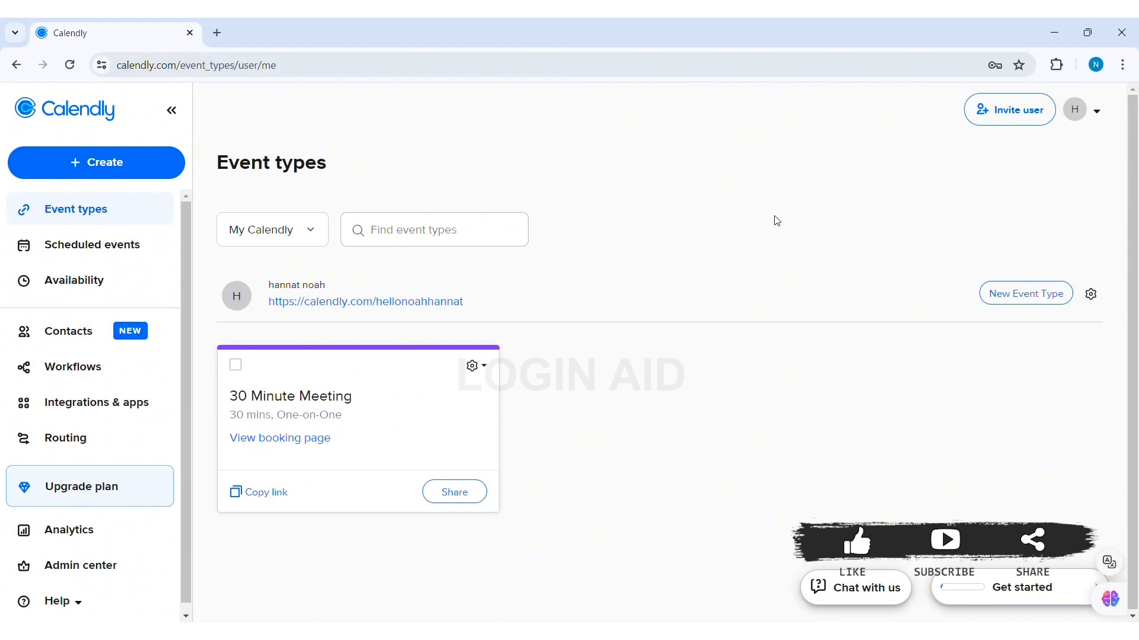
Create a new One-on-One event type with yourself as the host
click(1014, 307)
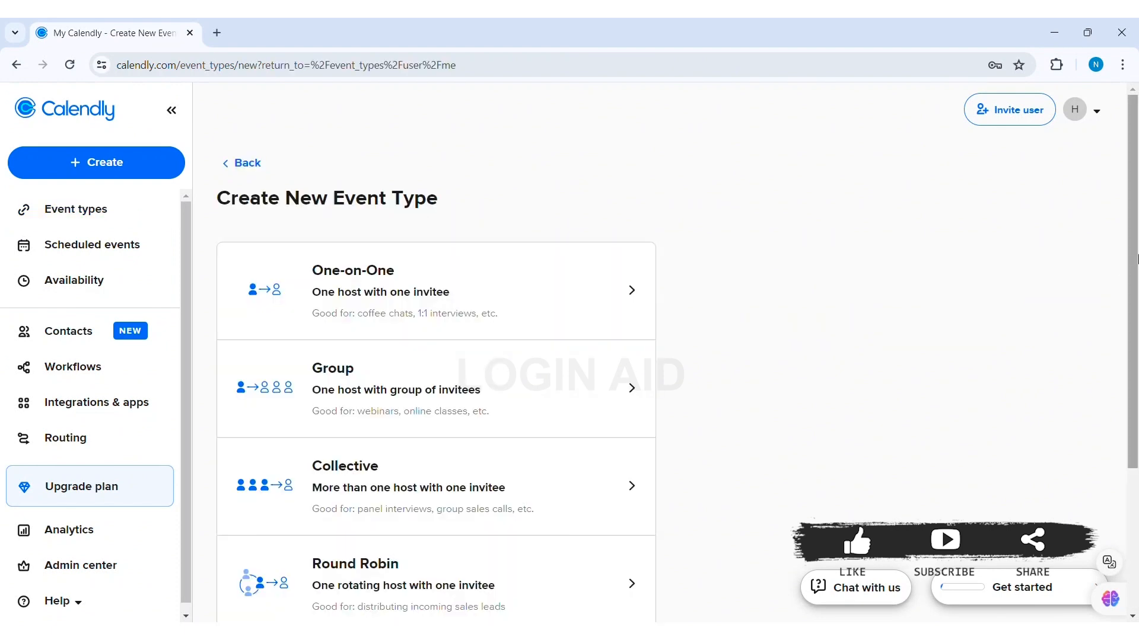
drag(1136, 258, 1137, 318)
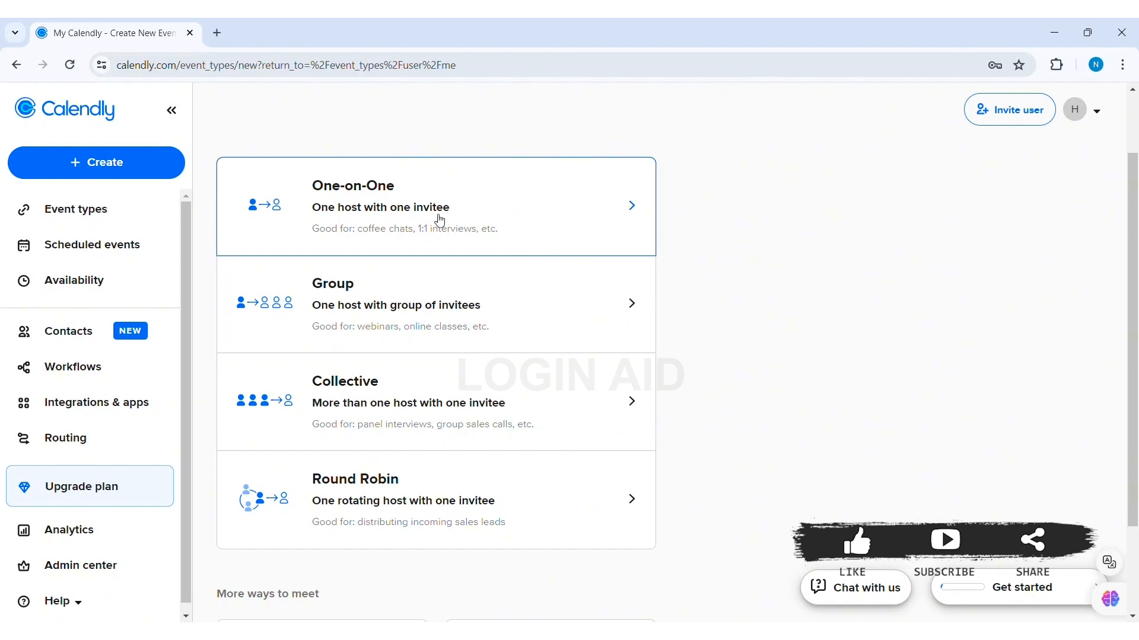
click(551, 214)
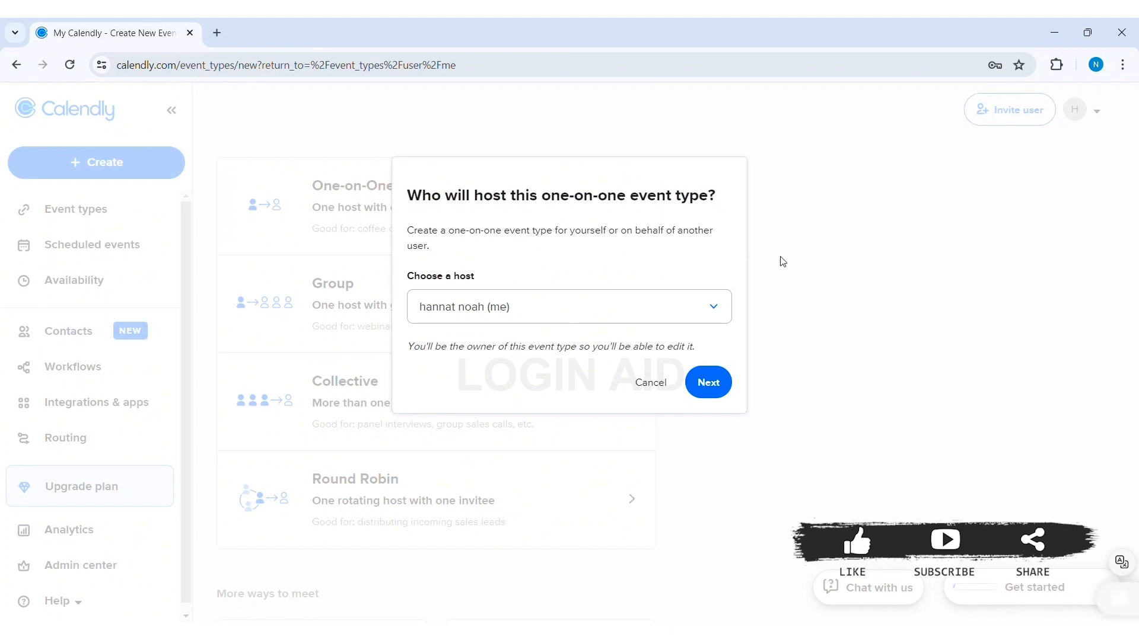
click(576, 303)
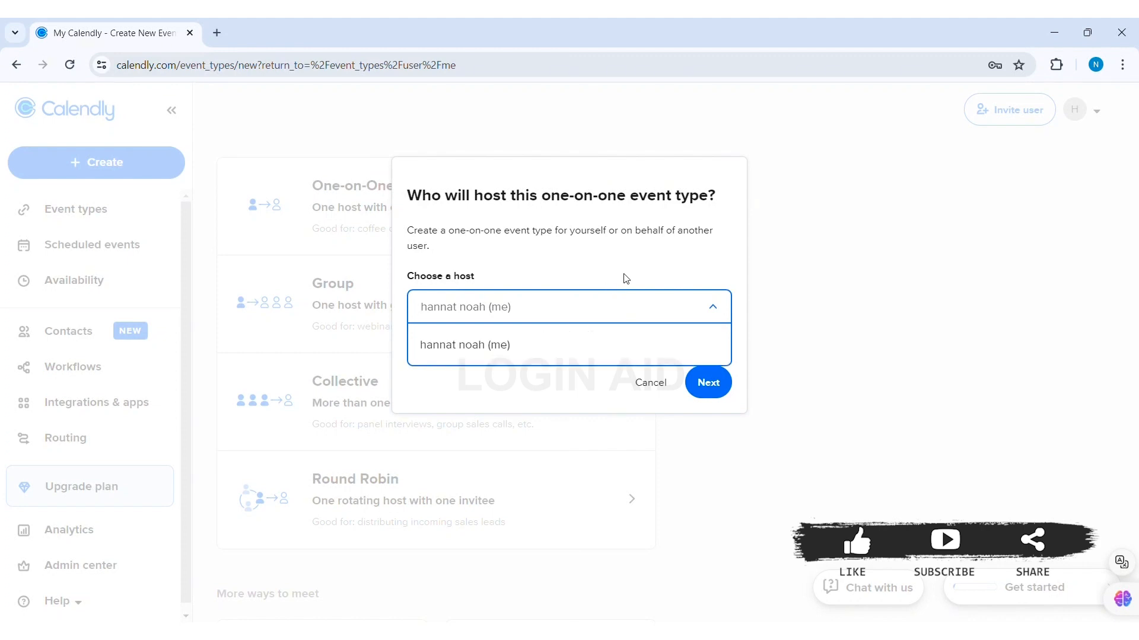
click(543, 347)
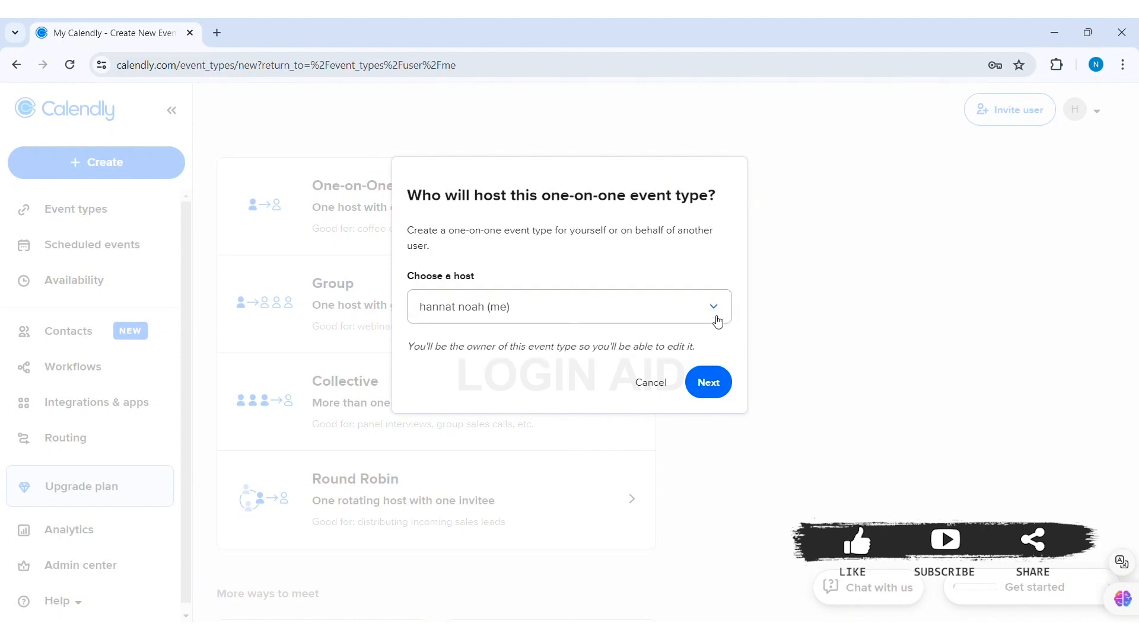
click(711, 383)
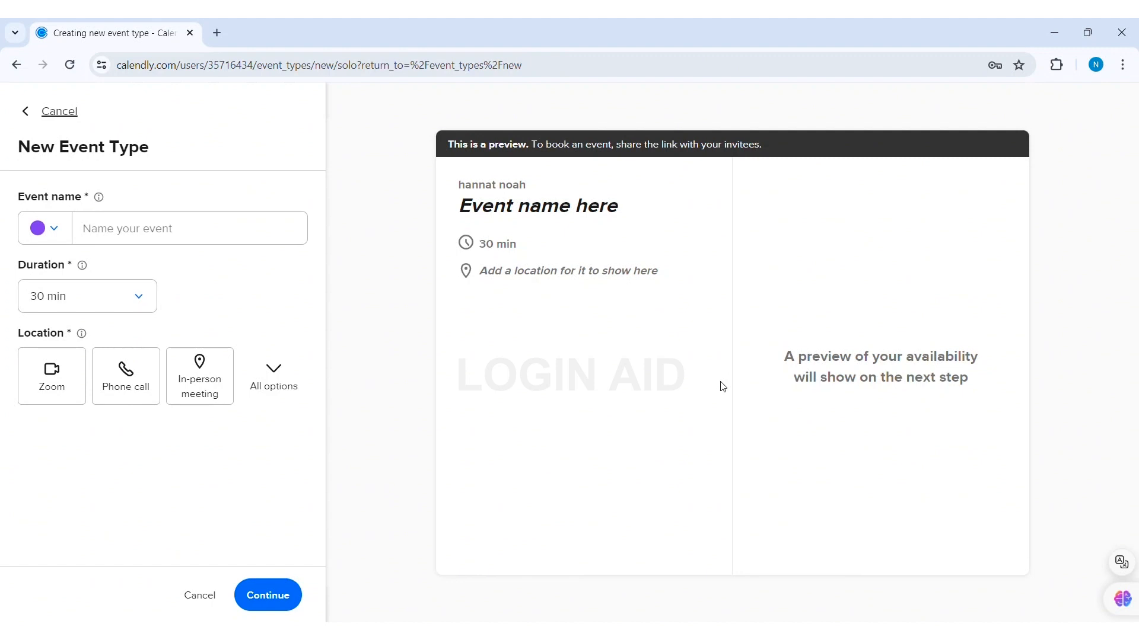
Name the event 'hannats meeting' and choose a 45 min duration
click(191, 231)
text(hannat)
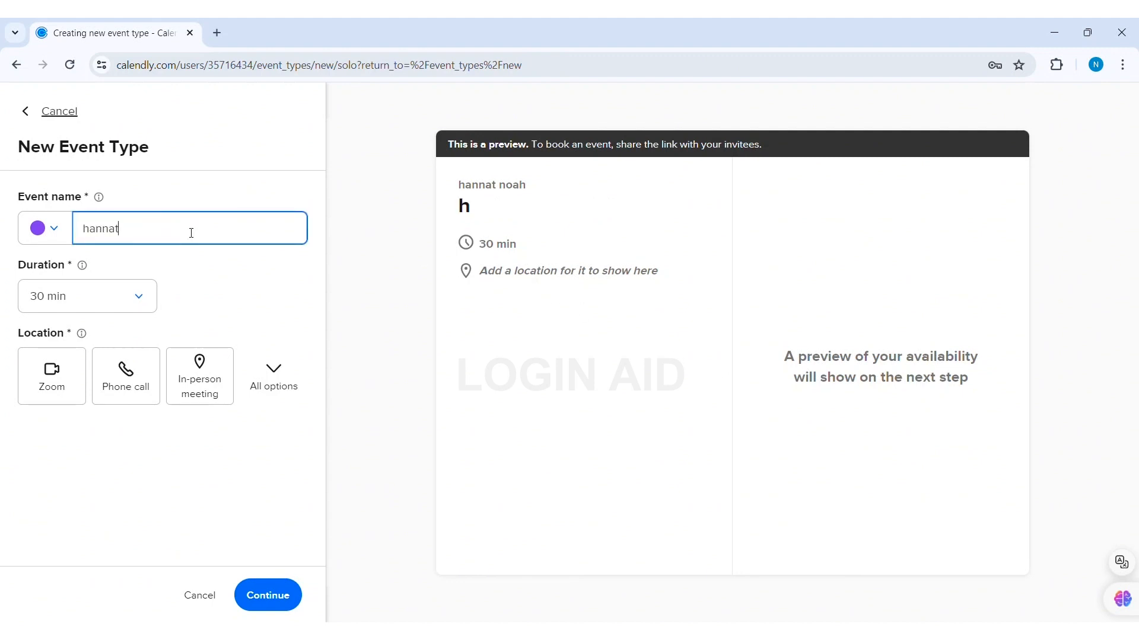
text(s meeting)
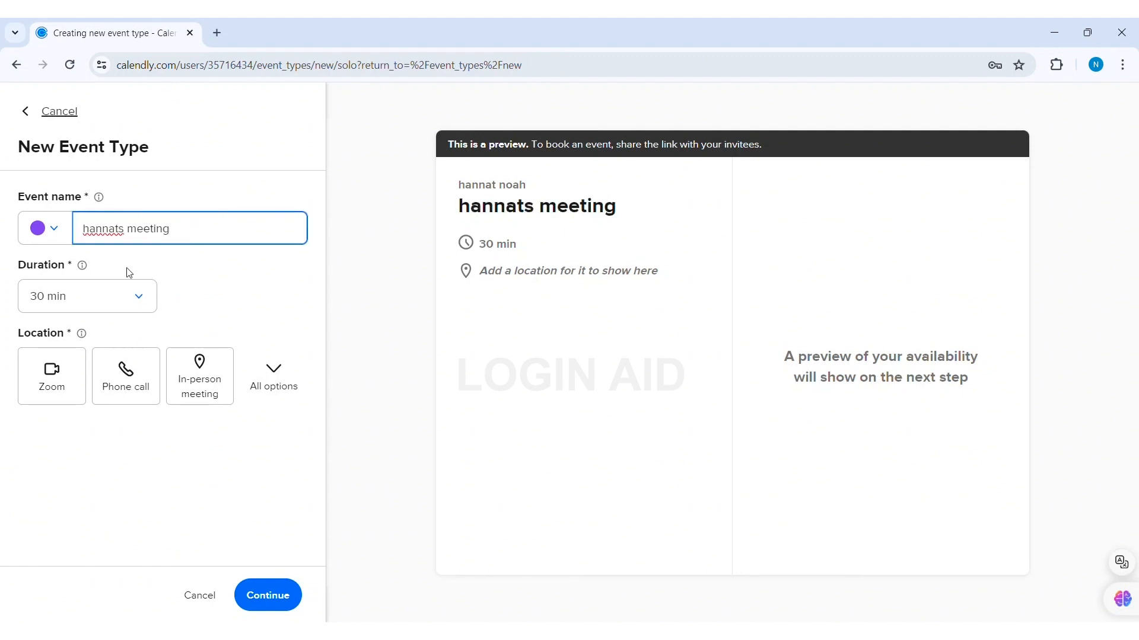
click(121, 298)
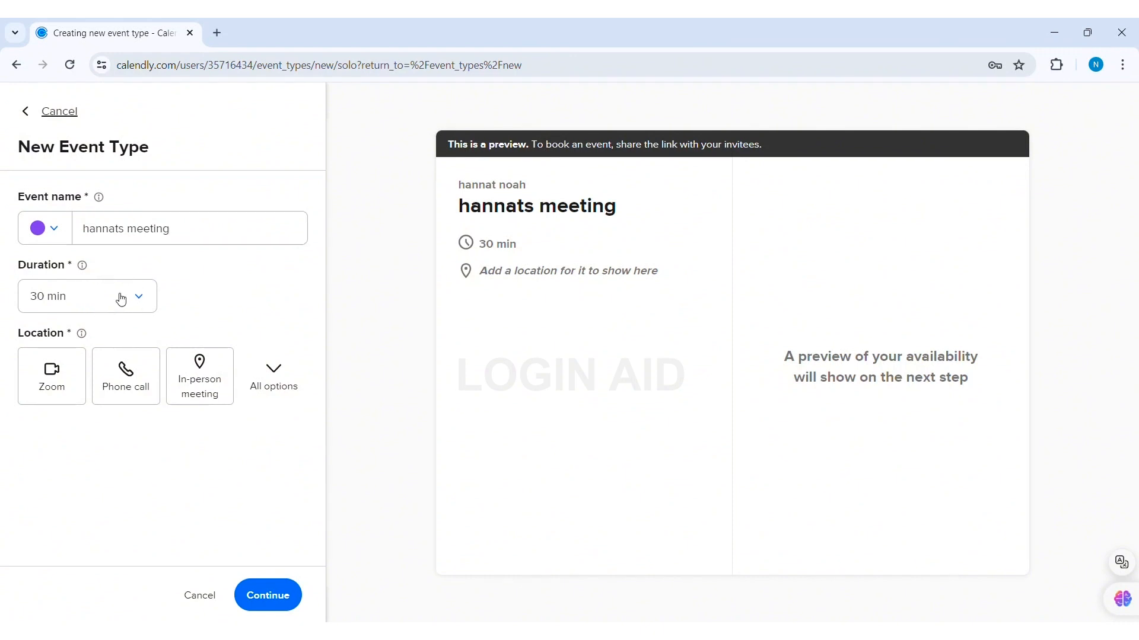
click(121, 298)
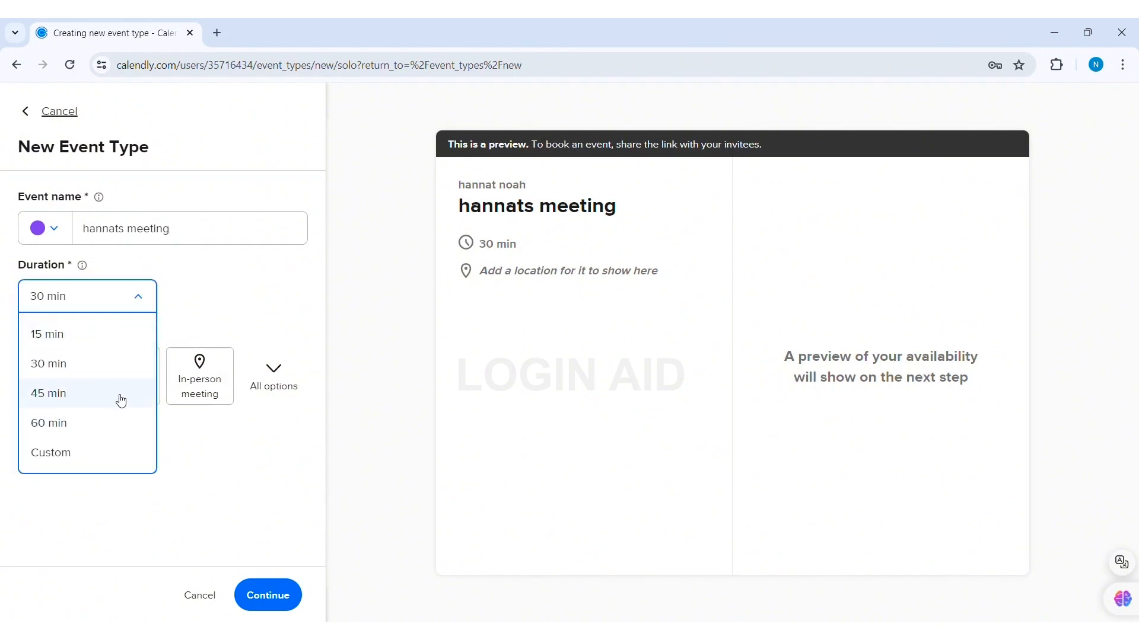
click(77, 403)
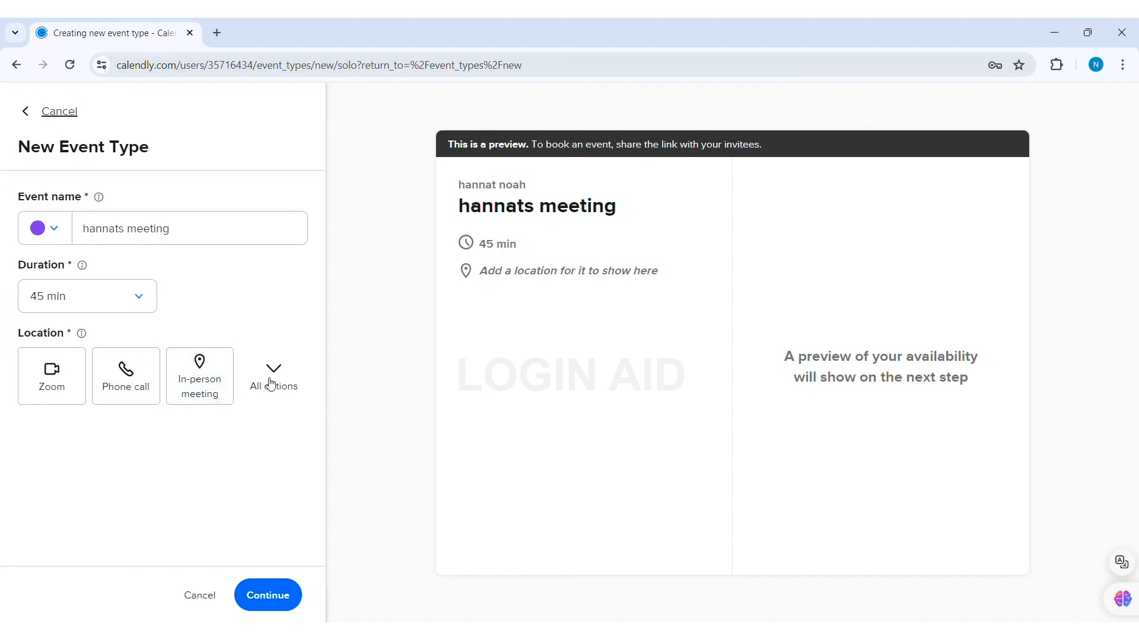
Set the event location to an in-person meeting at 'newyork manhattan'
click(296, 380)
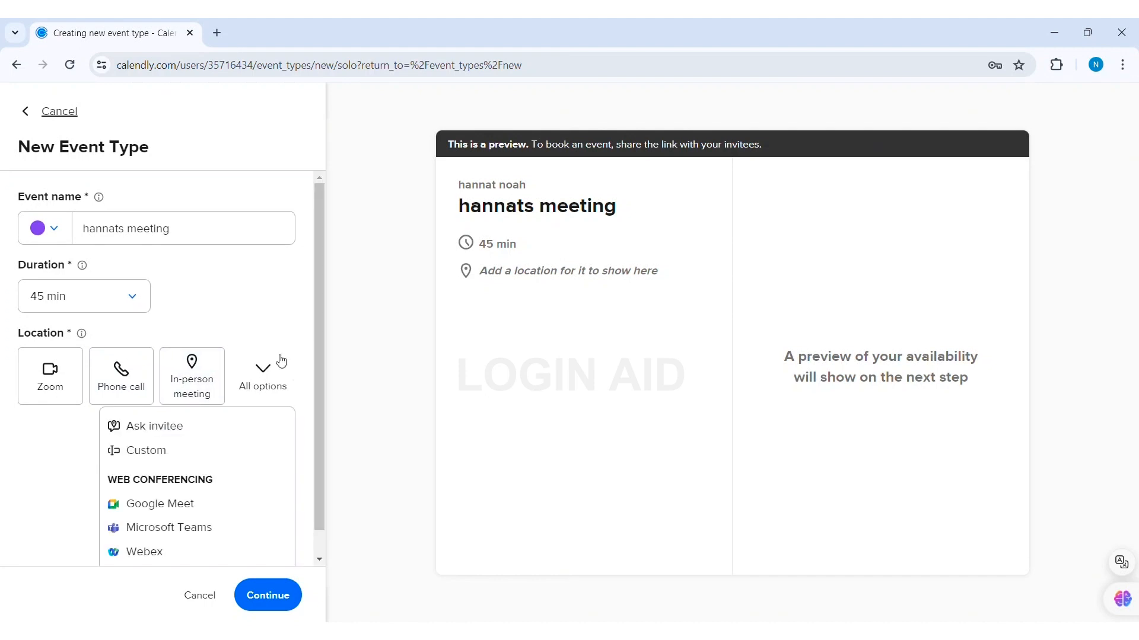
drag(320, 360, 321, 425)
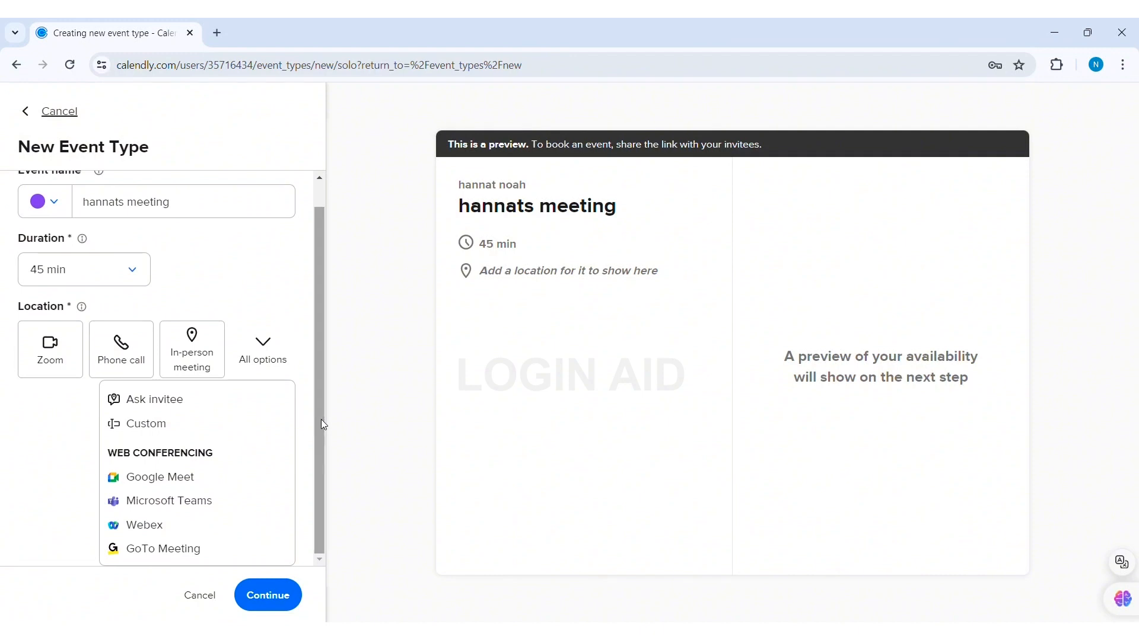
click(183, 289)
click(202, 381)
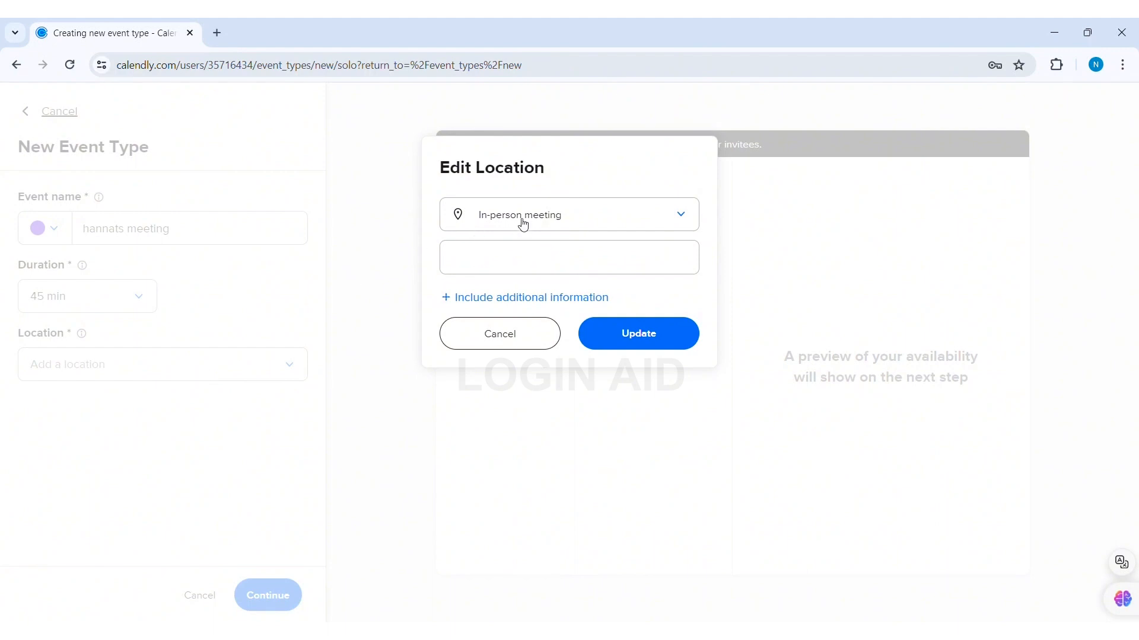
click(525, 261)
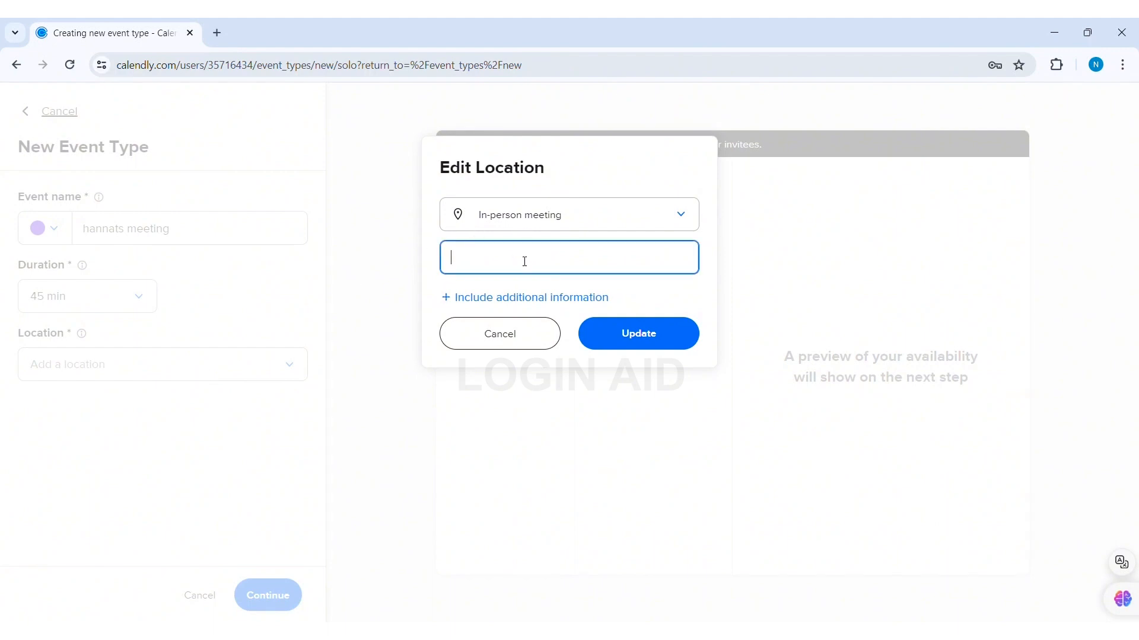
click(534, 305)
click(582, 262)
text(newyork )
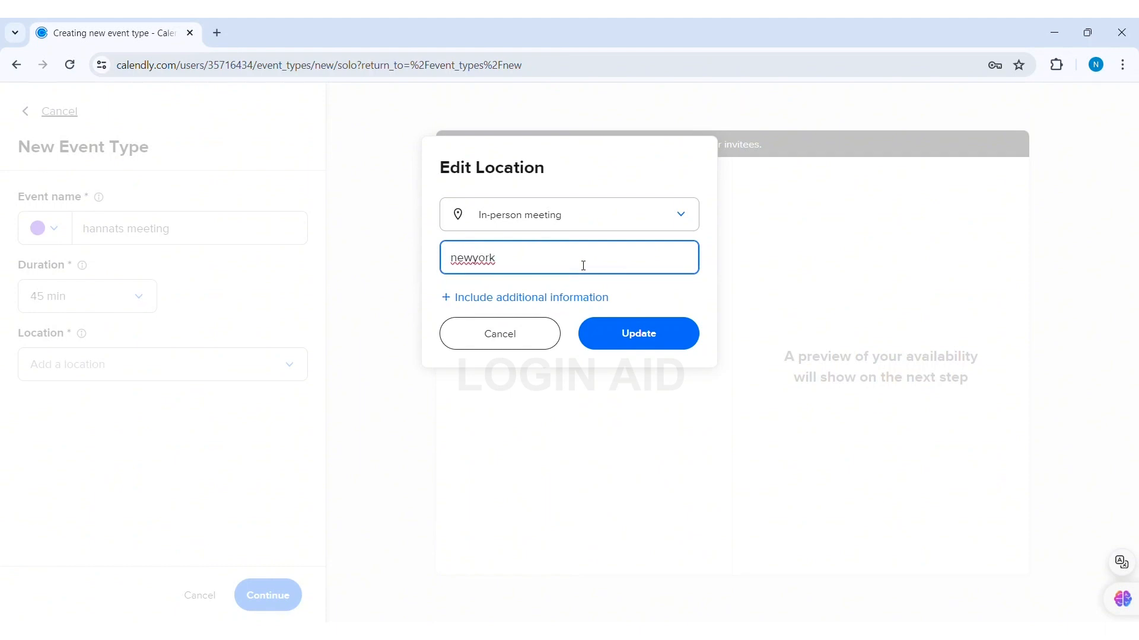
text(manhattan)
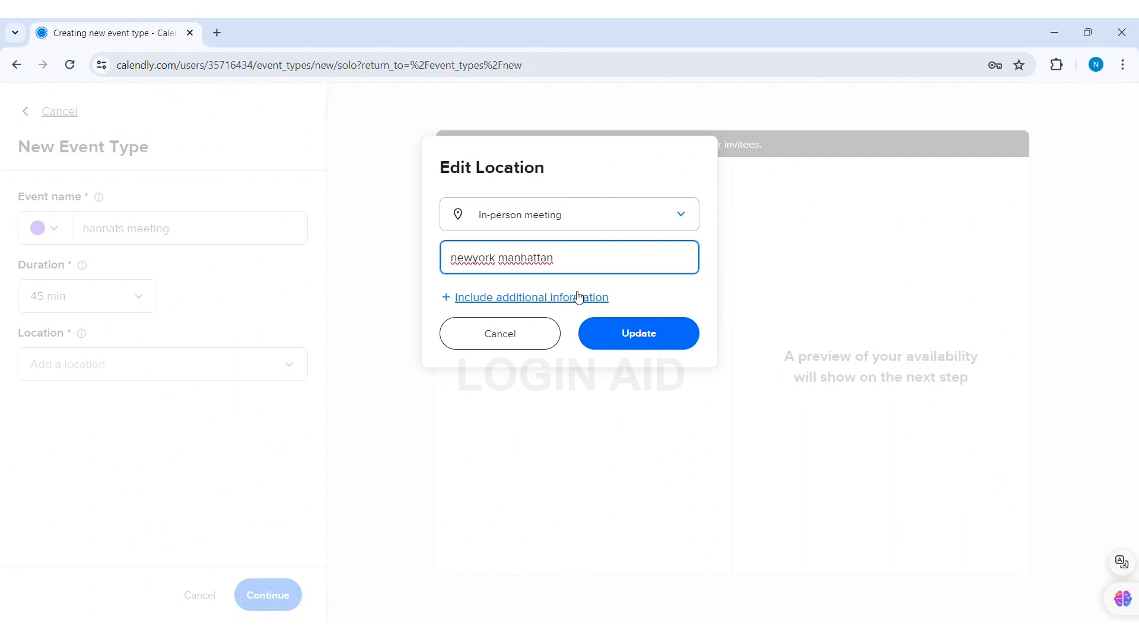
click(663, 342)
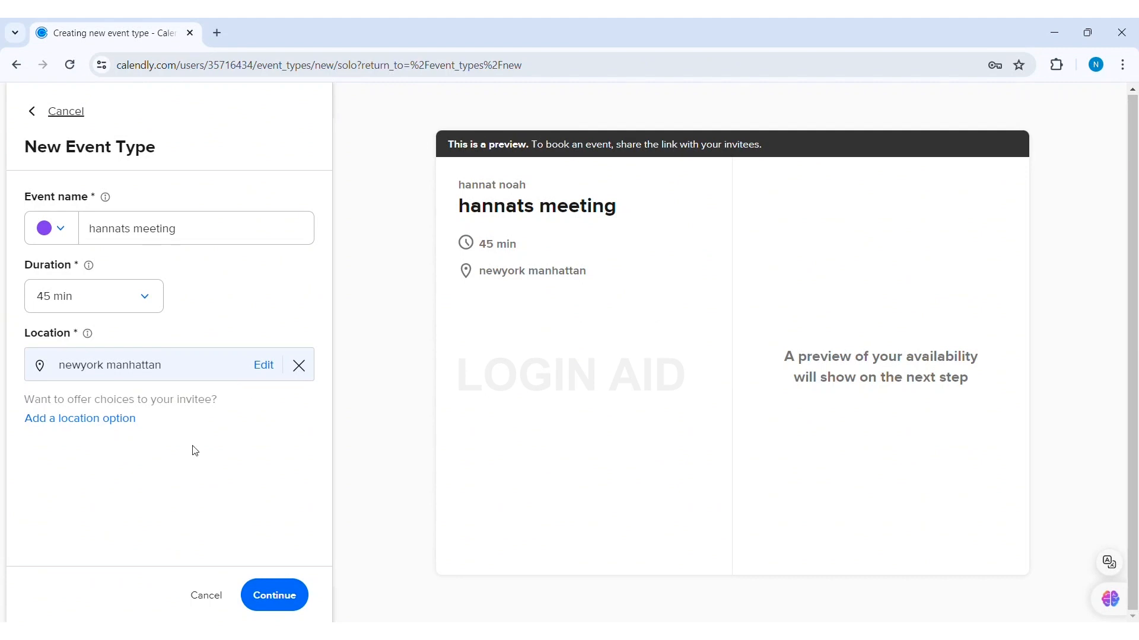
Save the event, check May 30's time slots in the preview, and exit the editor
click(291, 602)
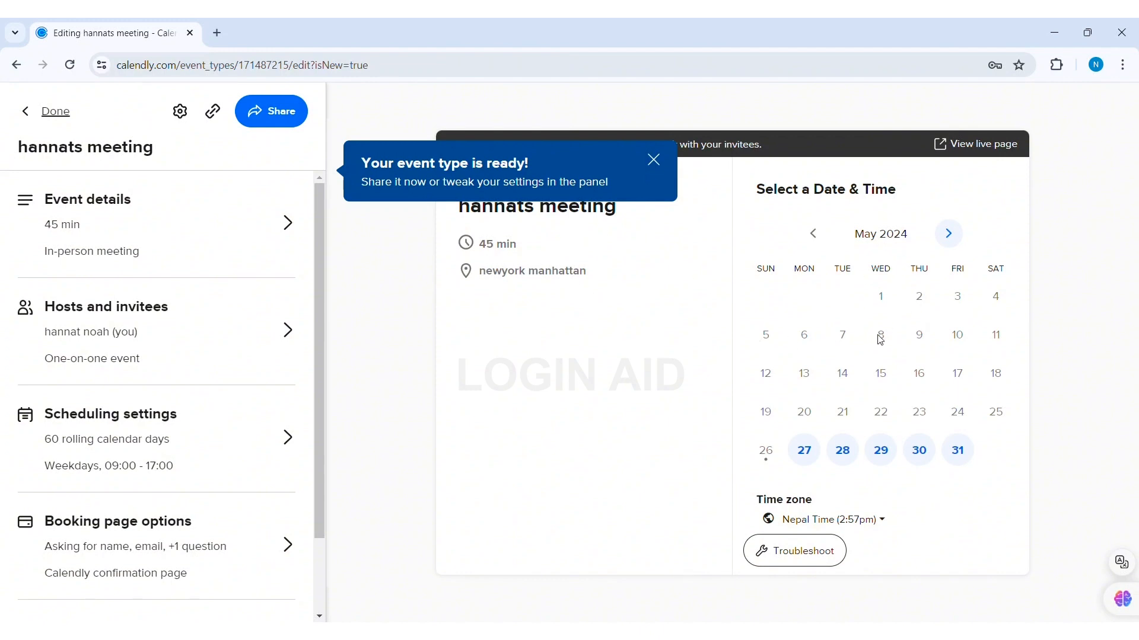
click(920, 457)
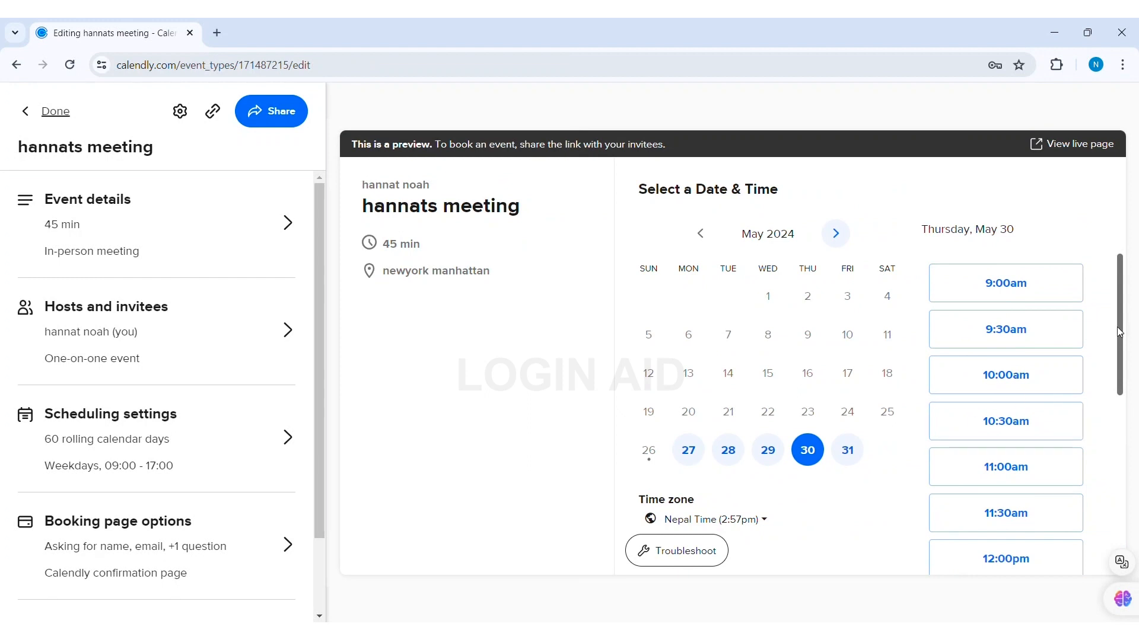
drag(1119, 332, 1134, 421)
click(60, 117)
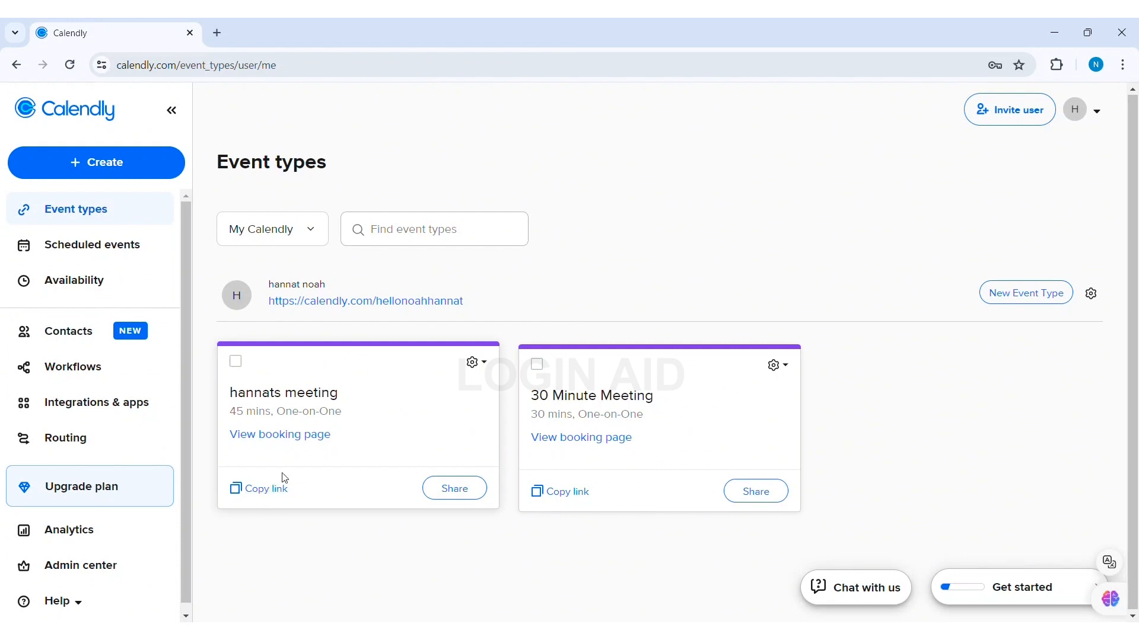
Open the gear options menu on the hannats meeting card
click(487, 363)
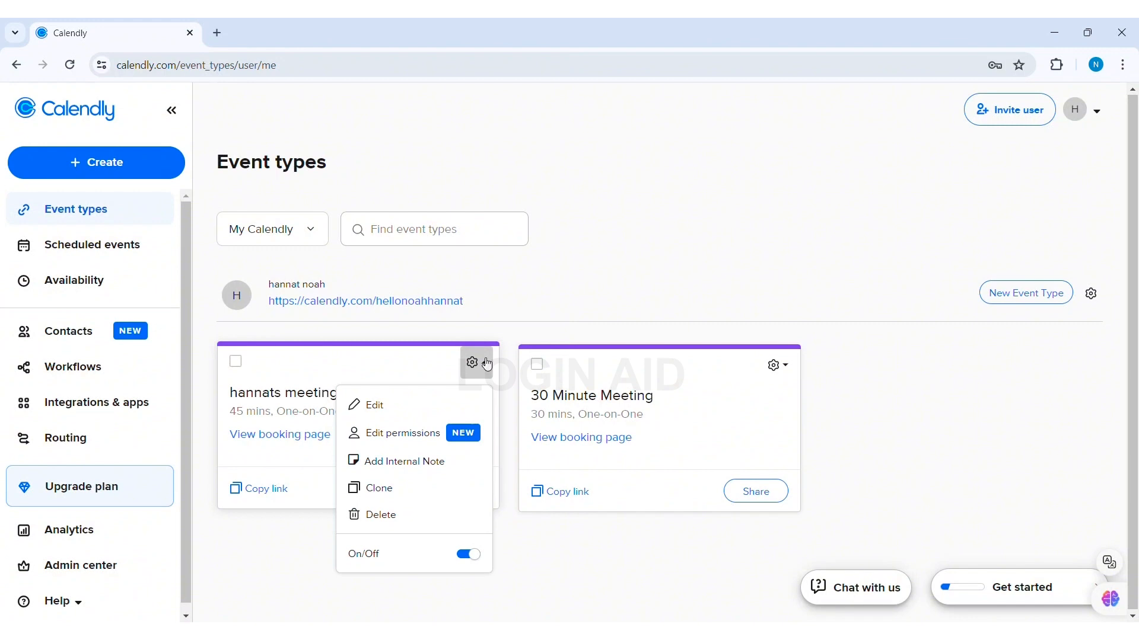